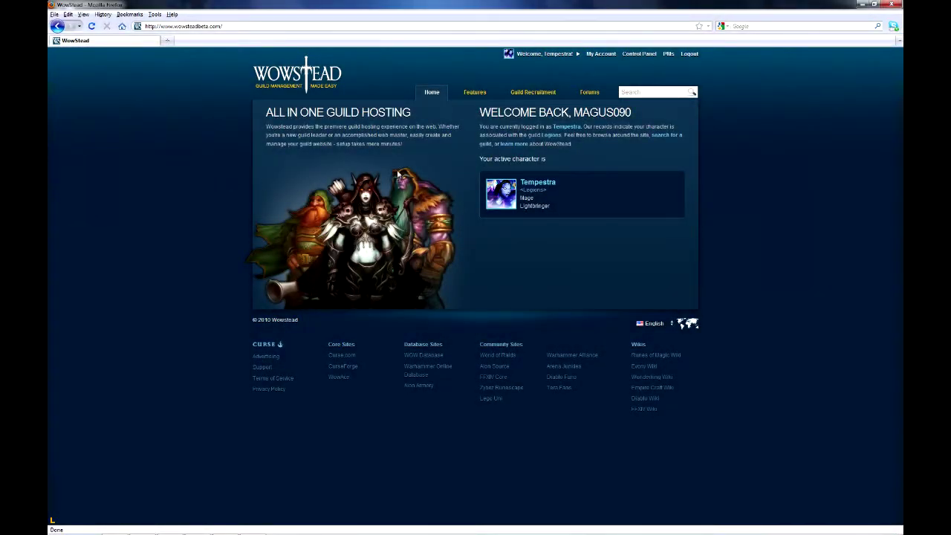
# Step: Go to the Guild Recruitment section from the WowStead home page
pyautogui.click(532, 95)
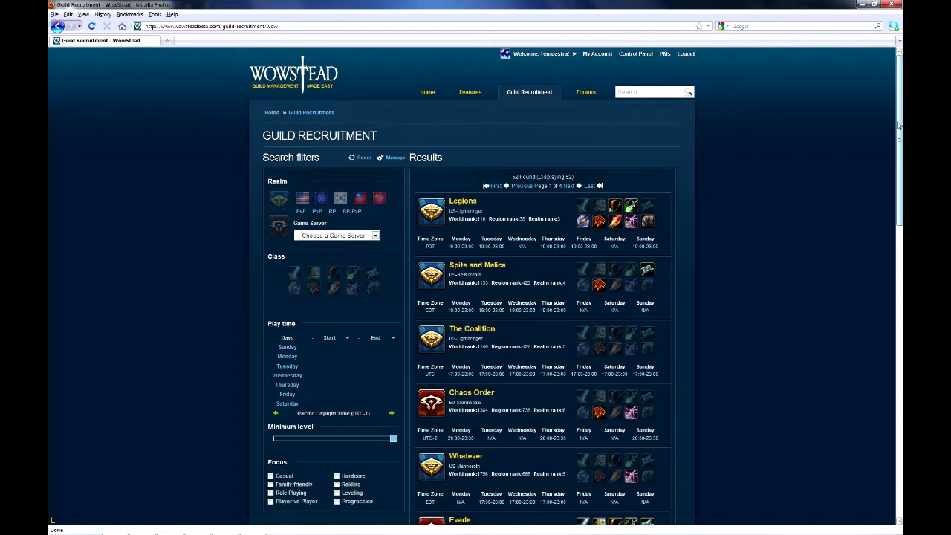
# Step: Filter the guild list by PvE and PvP realm type, leaving the server choice unchanged
pyautogui.scroll(-5, 900, 201)
pyautogui.moveTo(900, 200); pyautogui.dragTo(900, 141)
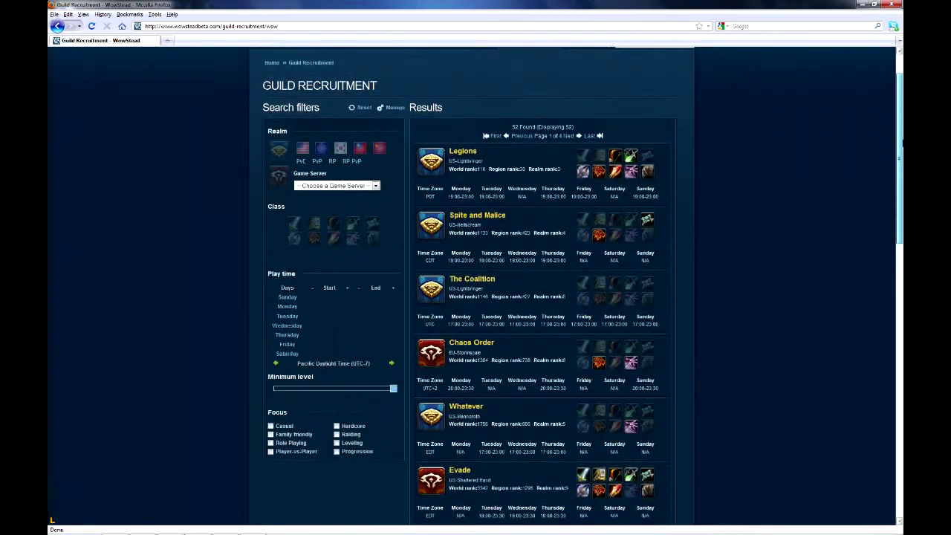
pyautogui.click(302, 152)
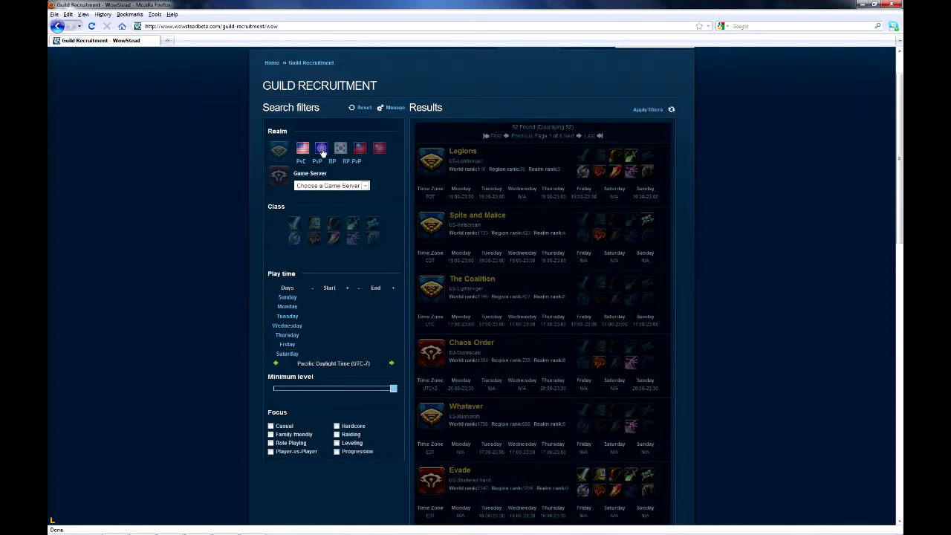
pyautogui.click(337, 186)
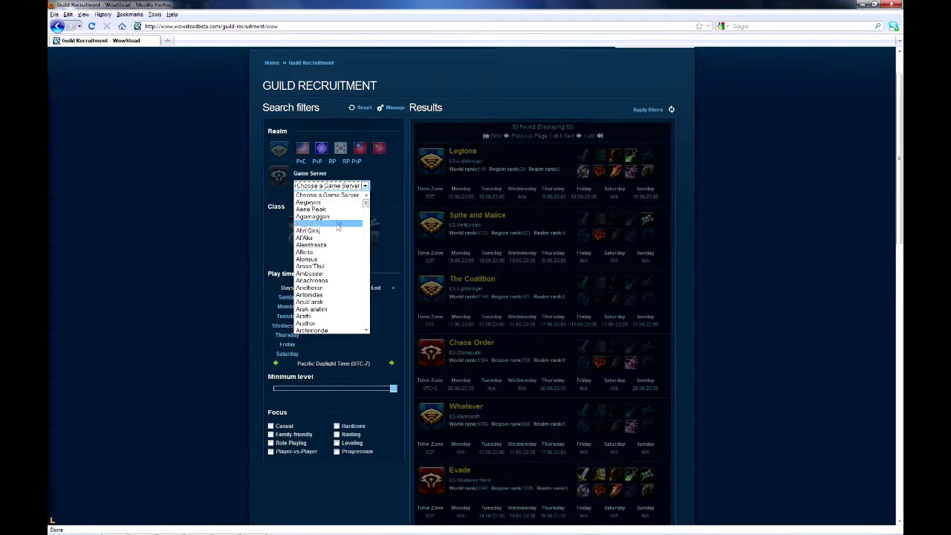
pyautogui.click(340, 187)
pyautogui.click(321, 151)
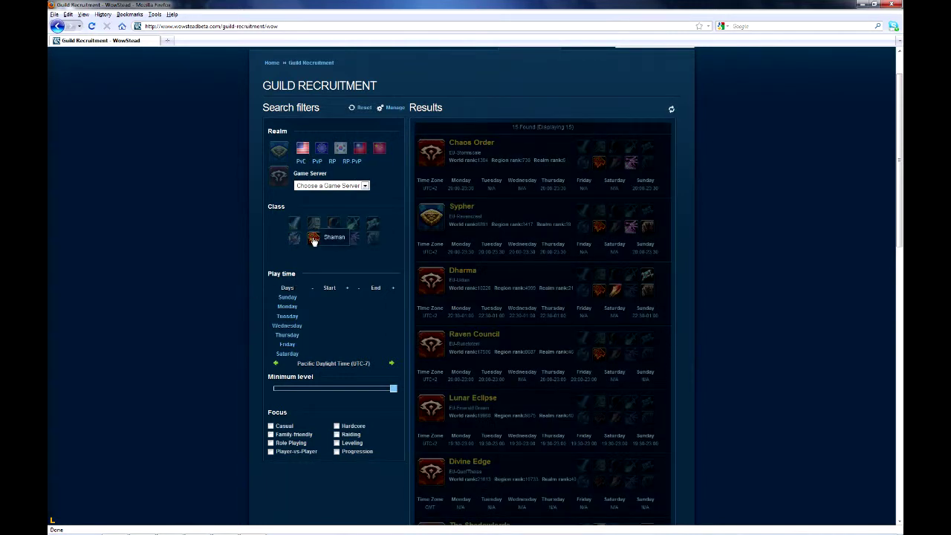
# Step: Filter by Shaman and one more class, set a minimum level, and require Raiding focus
pyautogui.click(314, 237)
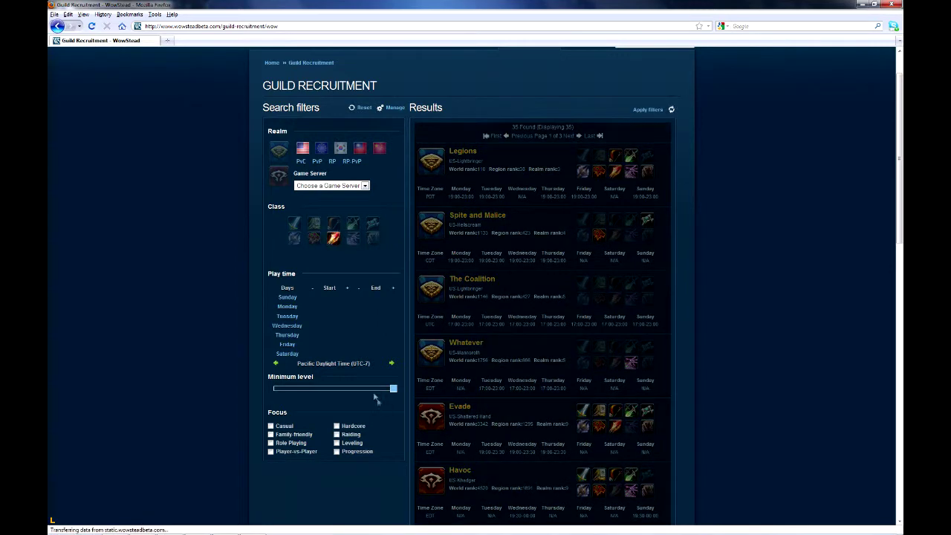
pyautogui.click(334, 254)
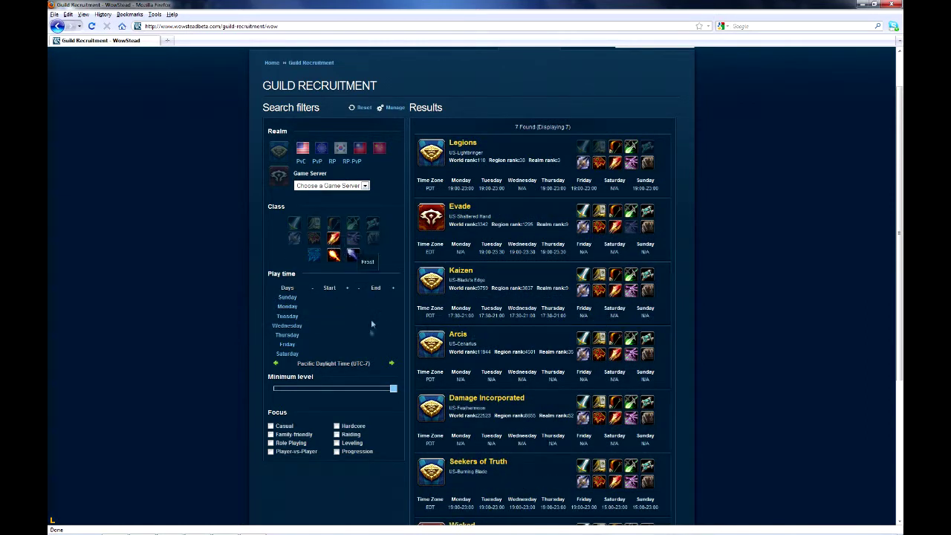
pyautogui.moveTo(394, 388)
pyautogui.mouseDown()
pyautogui.moveTo(310, 391)
pyautogui.moveTo(394, 389)
pyautogui.mouseUp()
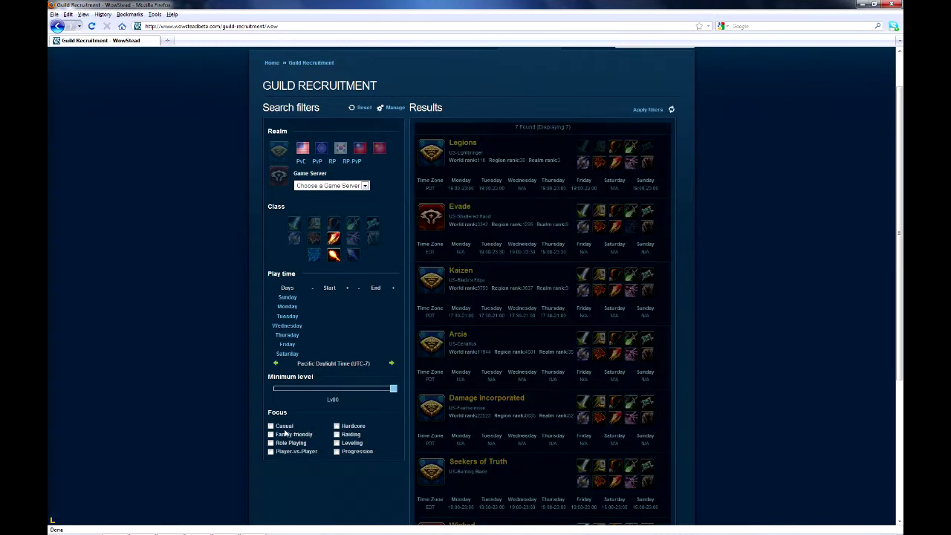
pyautogui.click(337, 434)
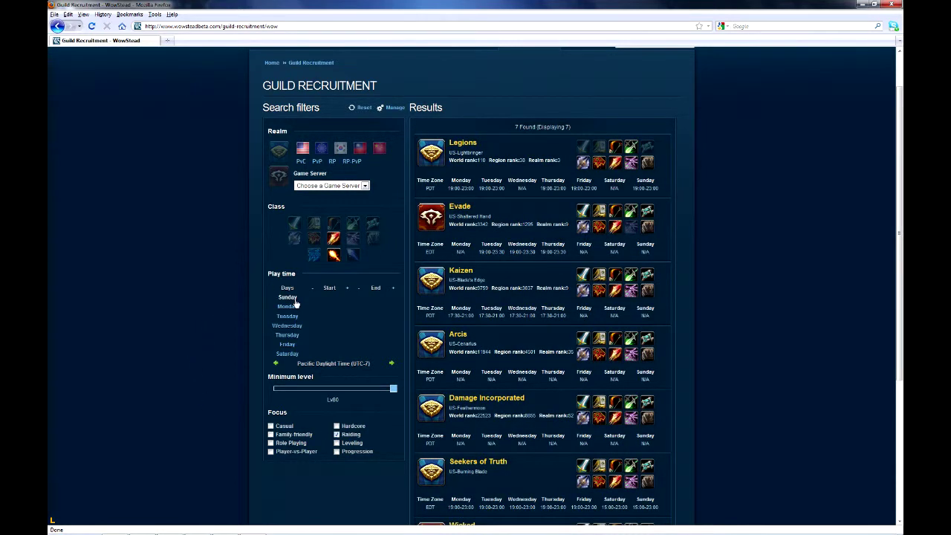
# Step: Add Sunday, Monday, Thursday and Tuesday 17:00–23:00 play times to the search
pyautogui.click(293, 298)
pyautogui.click(291, 307)
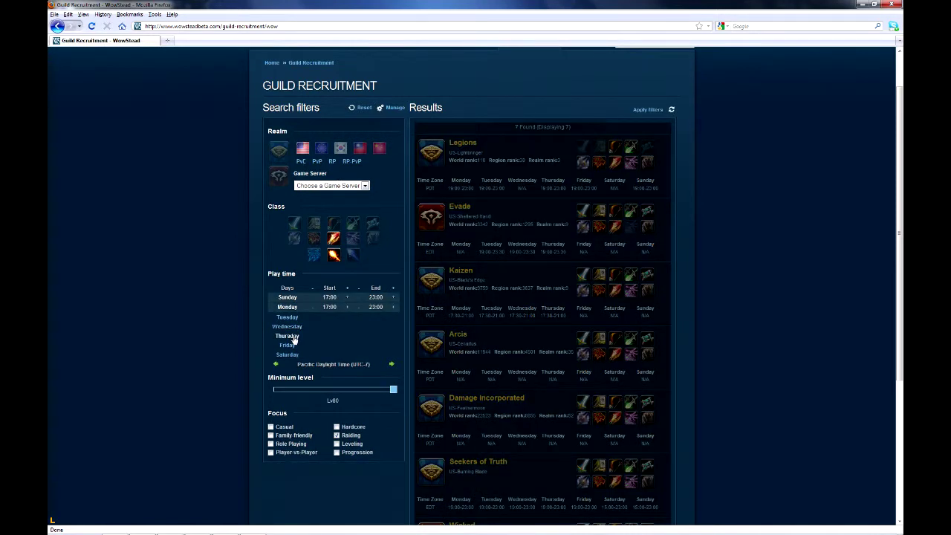
pyautogui.click(295, 338)
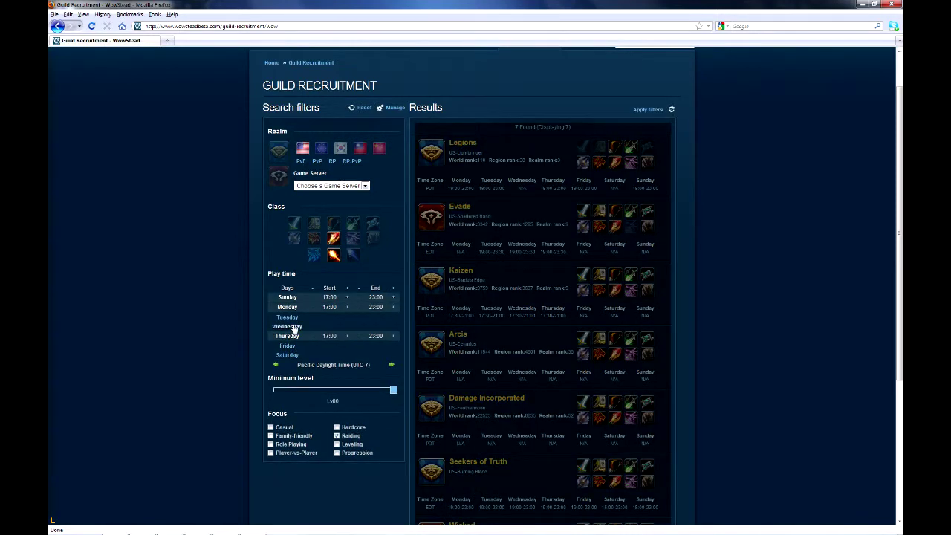
pyautogui.click(295, 318)
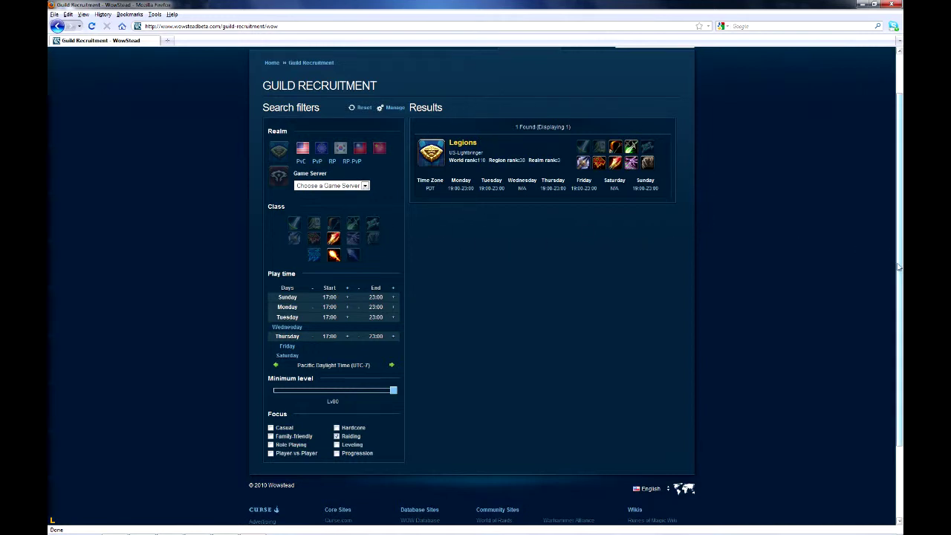
pyautogui.scroll(2, 899, 268)
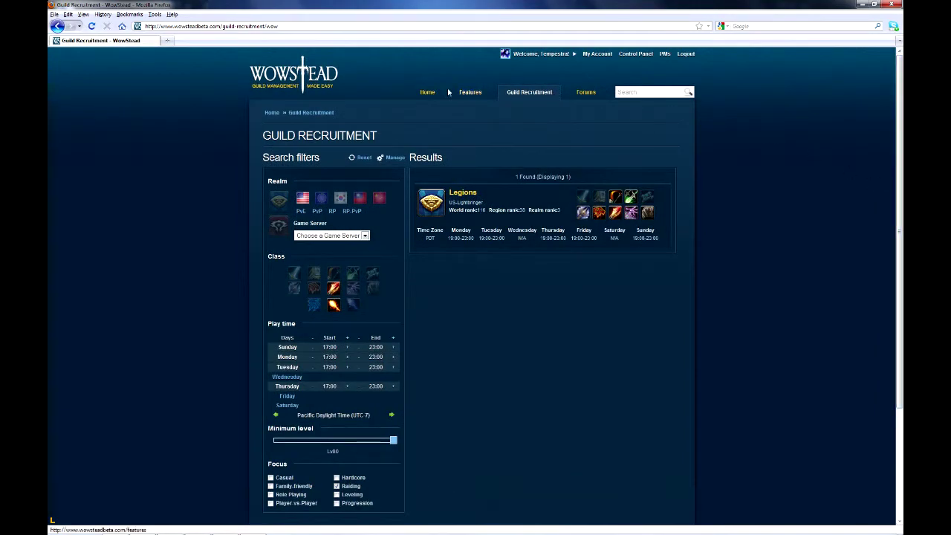
# Step: View the Legions guild site and recruitment page, then return to the full recruitment list
pyautogui.hotkey('ctrl', 'l')
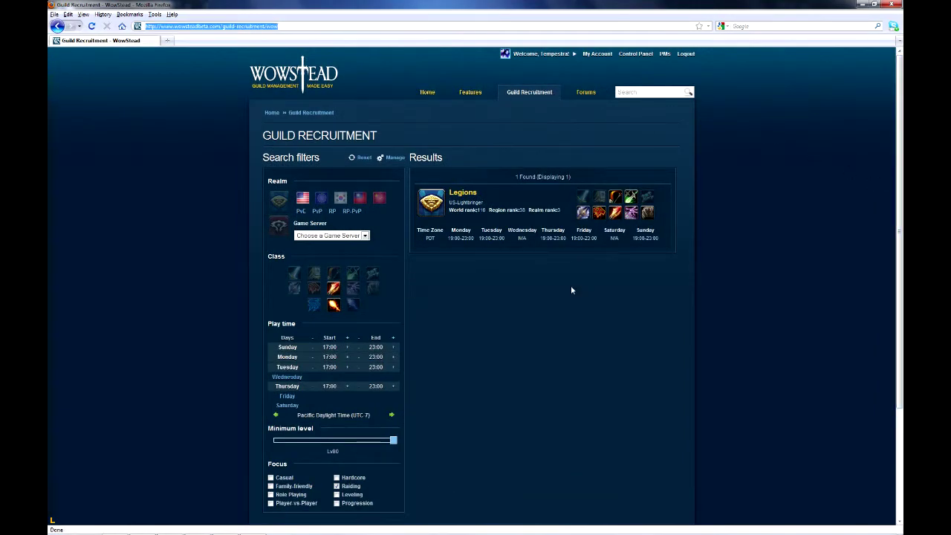
pyautogui.click(471, 194)
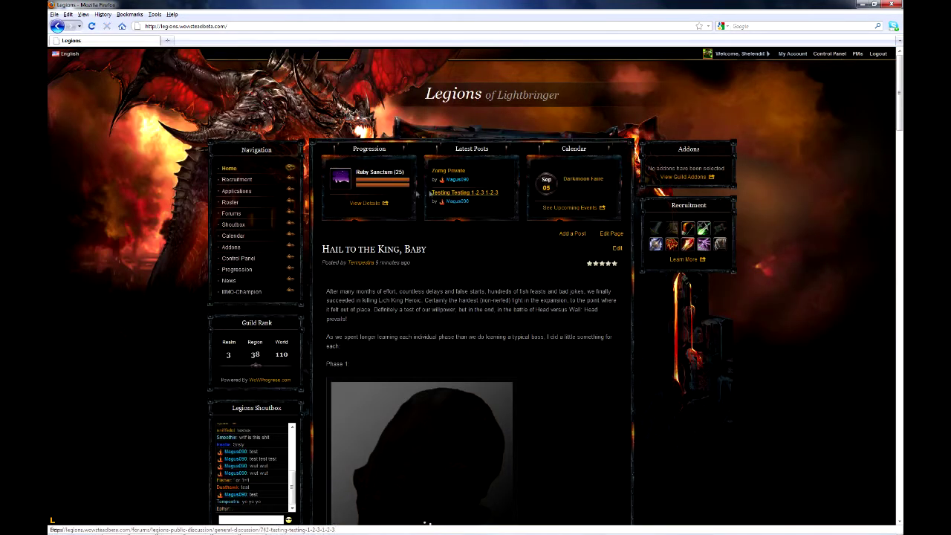
pyautogui.click(251, 184)
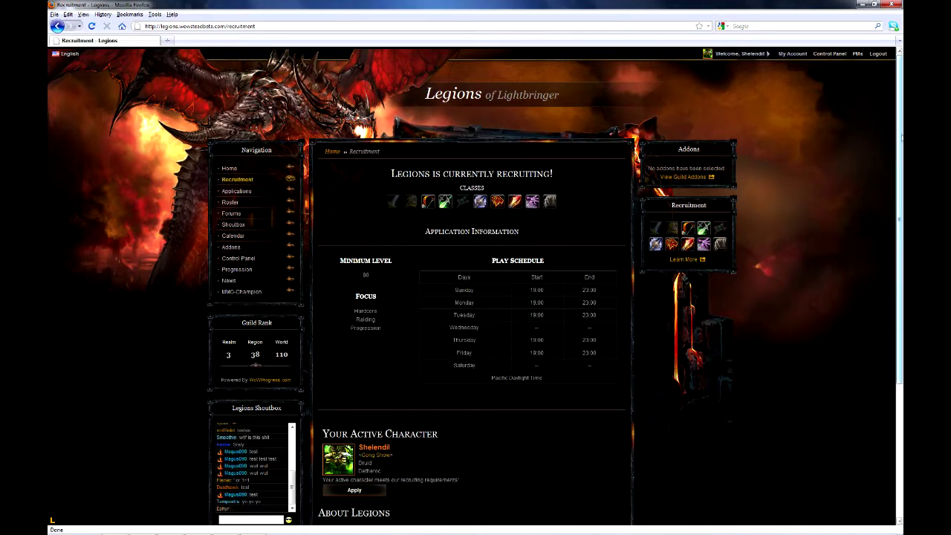
pyautogui.moveTo(899, 143)
pyautogui.mouseDown()
pyautogui.moveTo(902, 199)
pyautogui.moveTo(901, 142)
pyautogui.mouseUp()
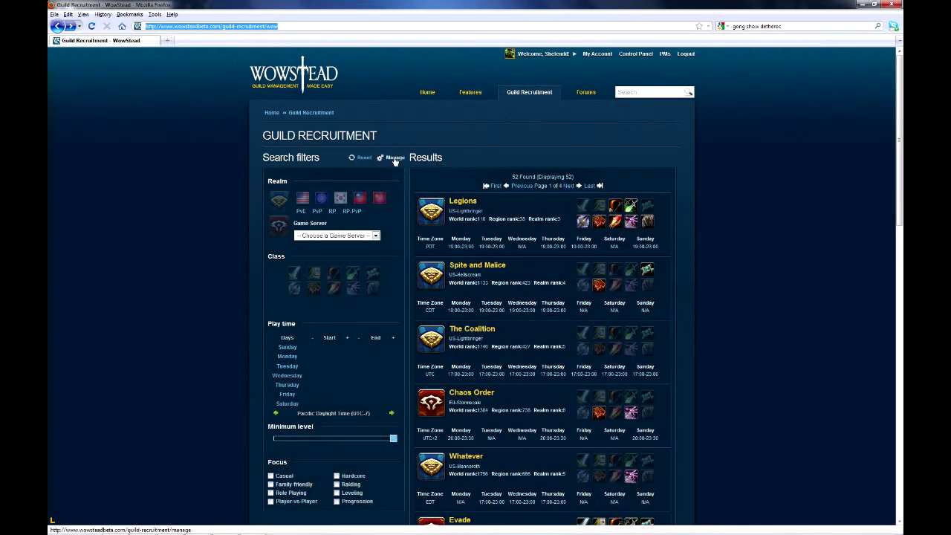
# Step: In the recruitment settings, mark the guild as currently recruiting and paste its website address
pyautogui.click(394, 158)
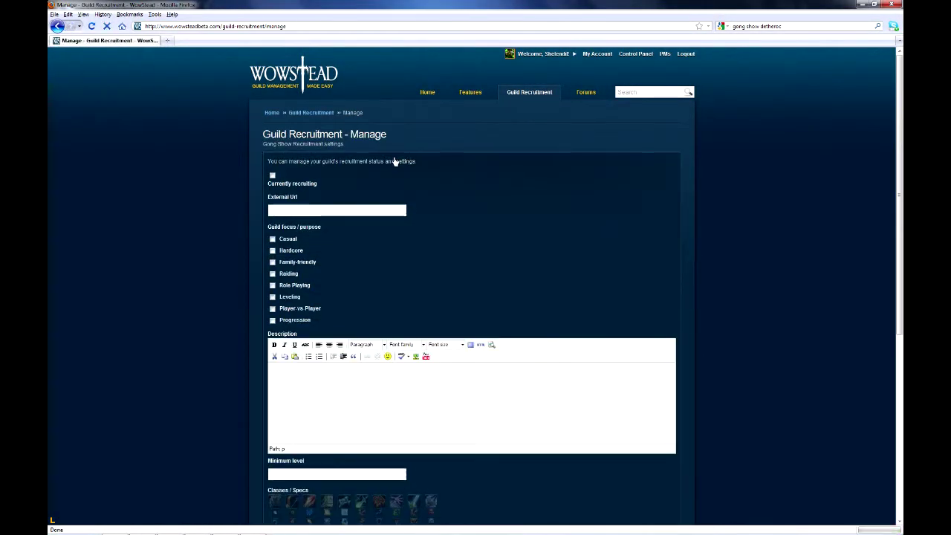
pyautogui.moveTo(263, 143); pyautogui.dragTo(287, 144)
pyautogui.click(304, 151)
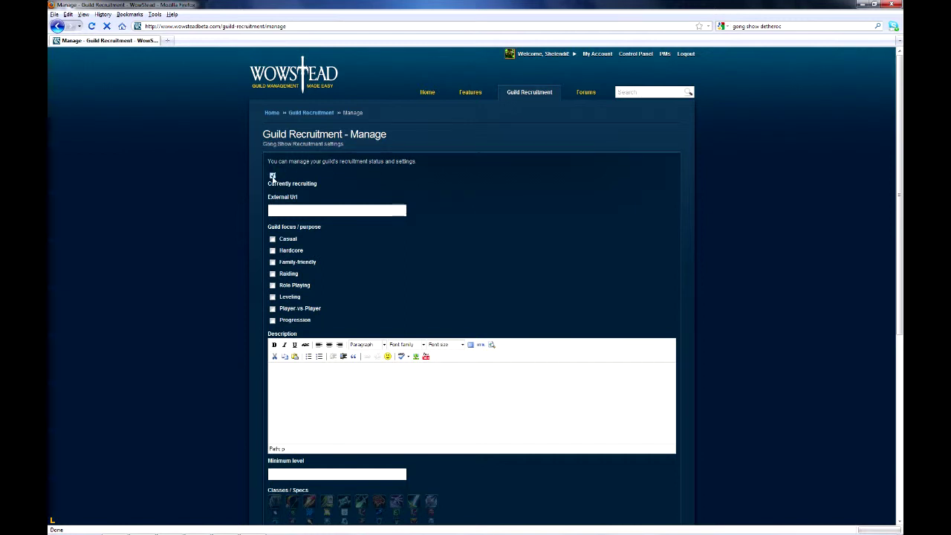
pyautogui.click(334, 210)
pyautogui.write('http://www.gongshowguild.com/')
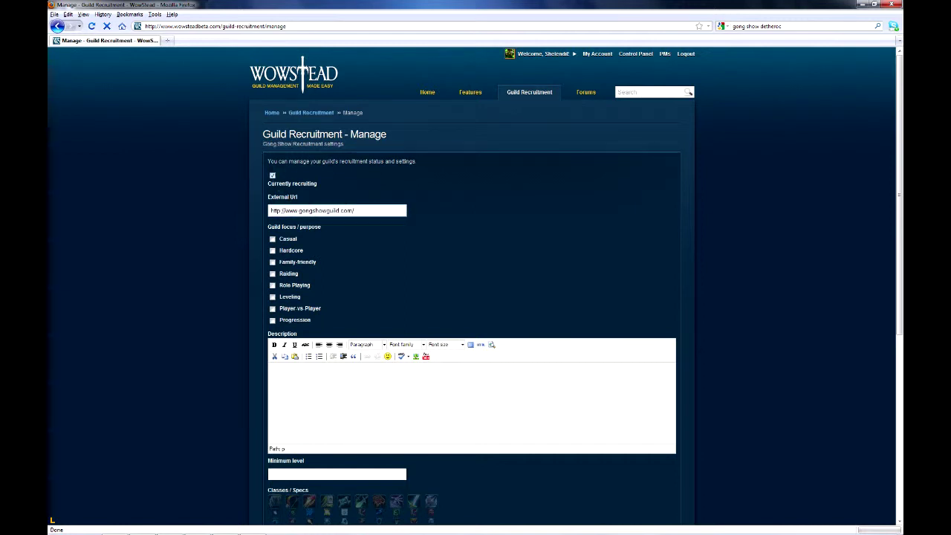
# Step: Set Hardcore, Raiding and Progression focus and write the description 'Gong Show is an EST raiding guild on'
pyautogui.click(272, 251)
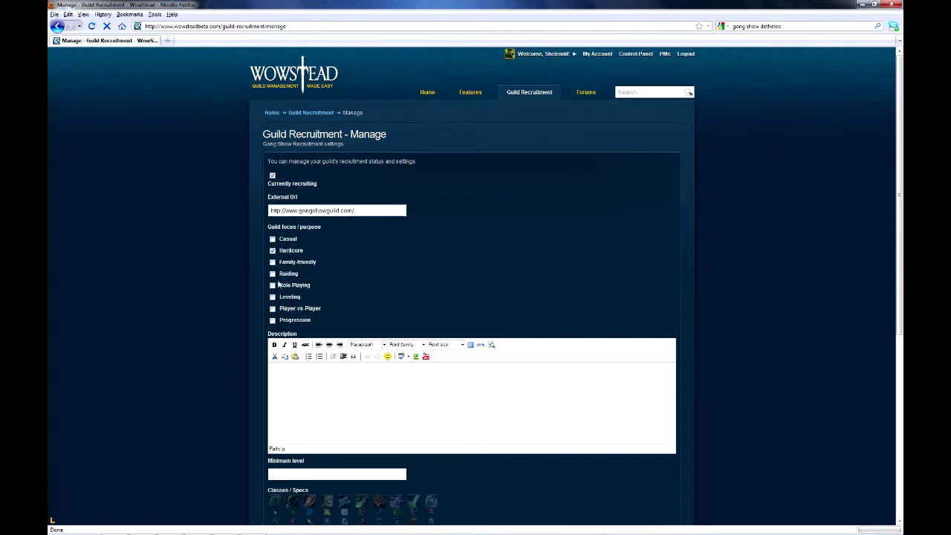
pyautogui.click(273, 320)
pyautogui.click(272, 273)
pyautogui.click(342, 409)
pyautogui.write('Gong Show is a a')
pyautogui.press('BackSpace')
pyautogui.write('n EST raiding guild on the Dethecroc Server, horde side.')
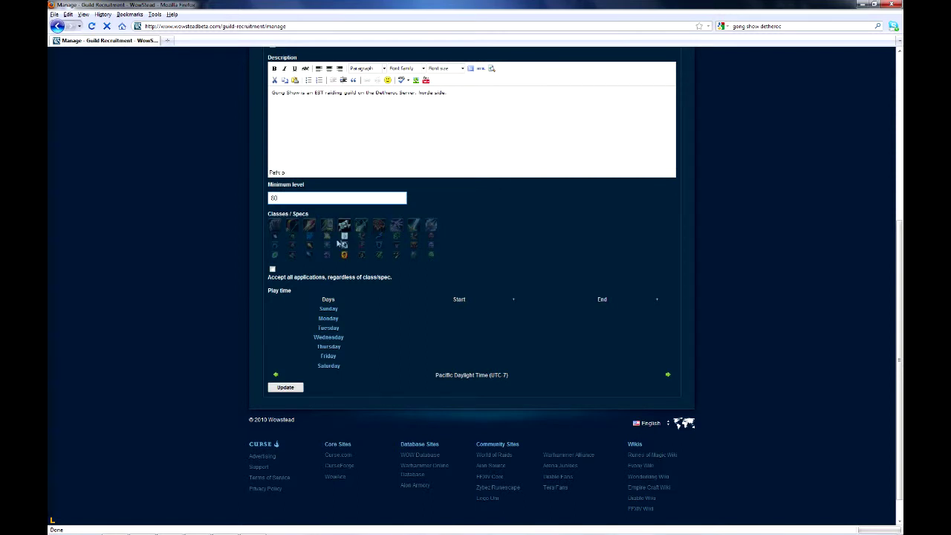
# Step: Mark the orange, green and purple specs as wanted and accept all applications regardless of class/spec
pyautogui.click(309, 246)
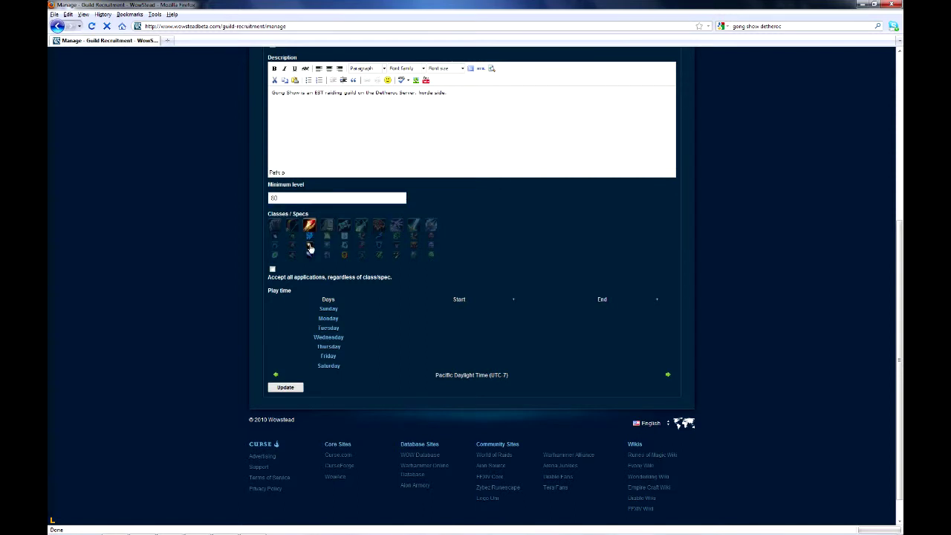
pyautogui.click(431, 256)
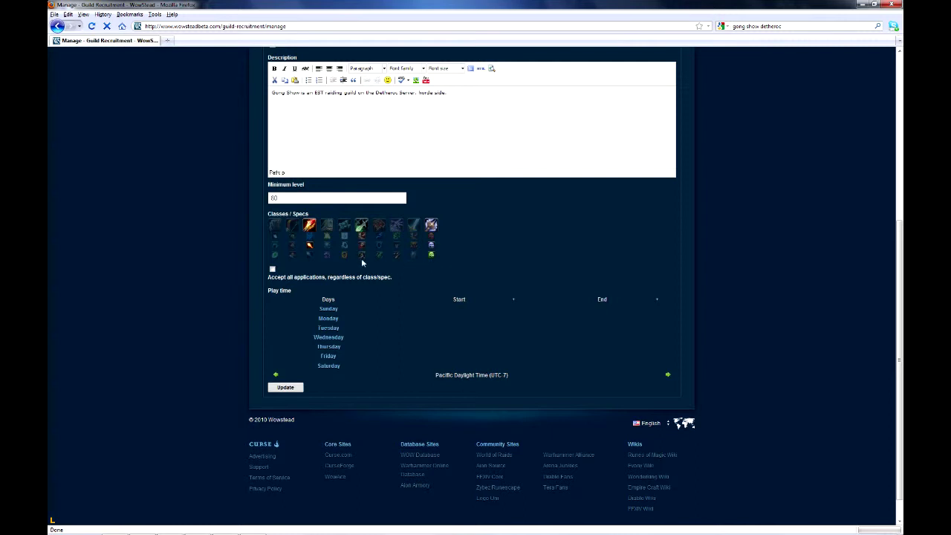
pyautogui.click(328, 256)
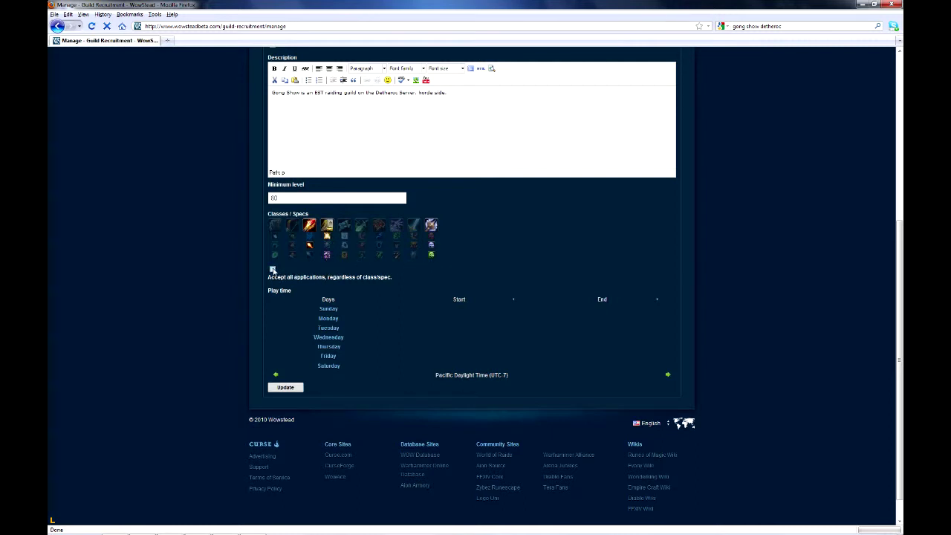
pyautogui.click(272, 270)
# Step: Choose Monday through Thursday as raid days in the play time schedule
pyautogui.click(331, 318)
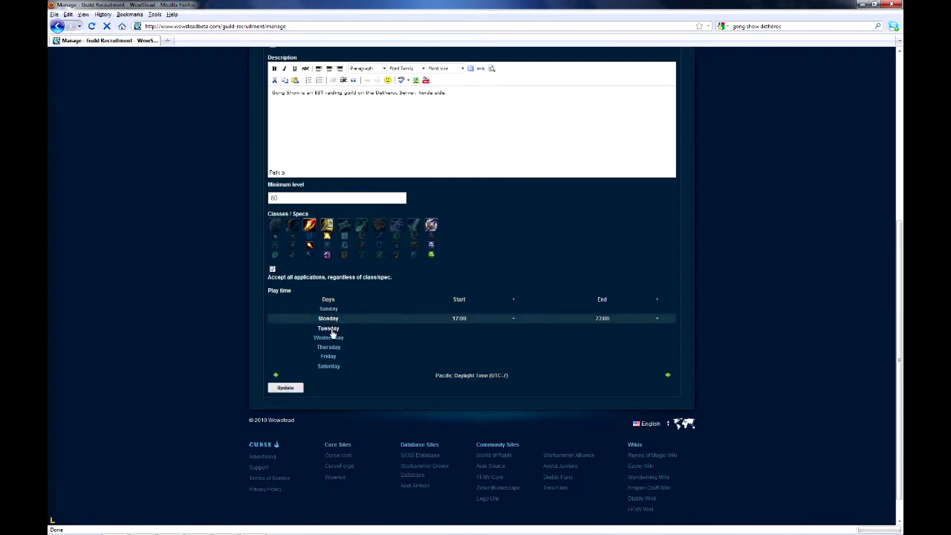
pyautogui.click(331, 329)
pyautogui.click(333, 338)
pyautogui.click(333, 347)
pyautogui.click(333, 359)
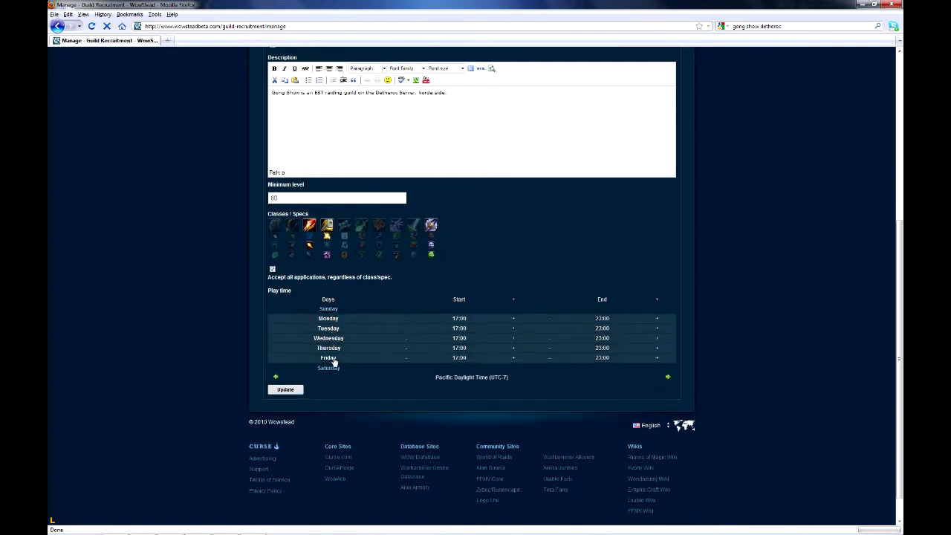
pyautogui.click(334, 360)
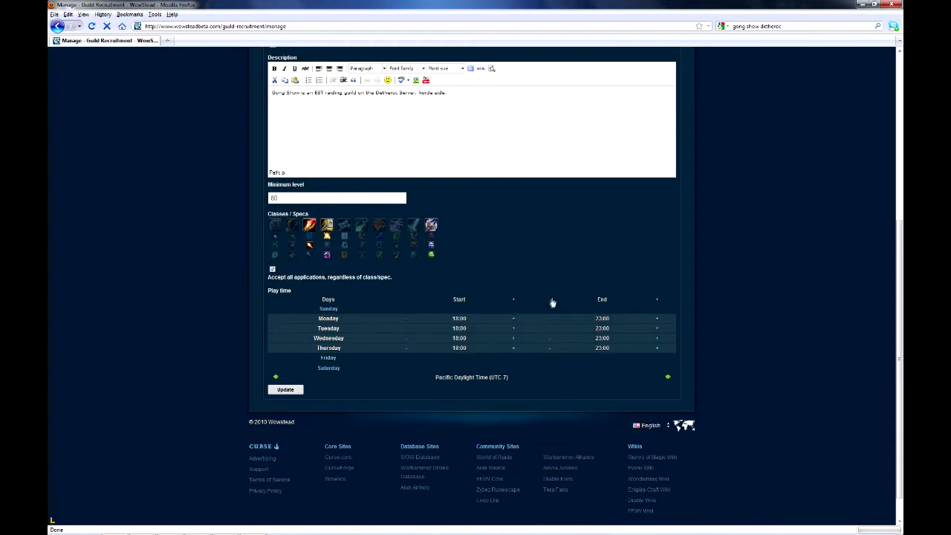
# Step: Switch the time zone to Eastern Daylight Time and add Friday back with 18:00–23:30 hours
pyautogui.click(668, 377)
pyautogui.click(668, 377)
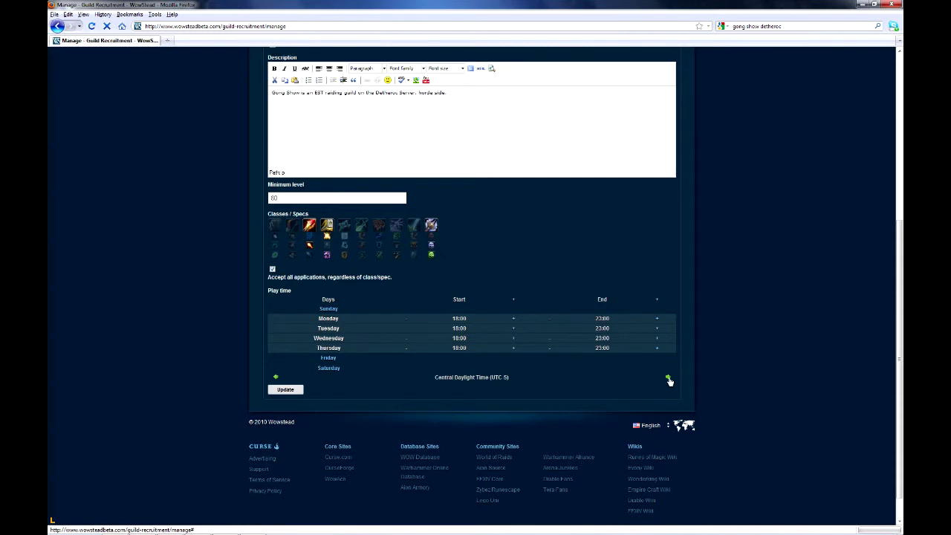
pyautogui.click(668, 377)
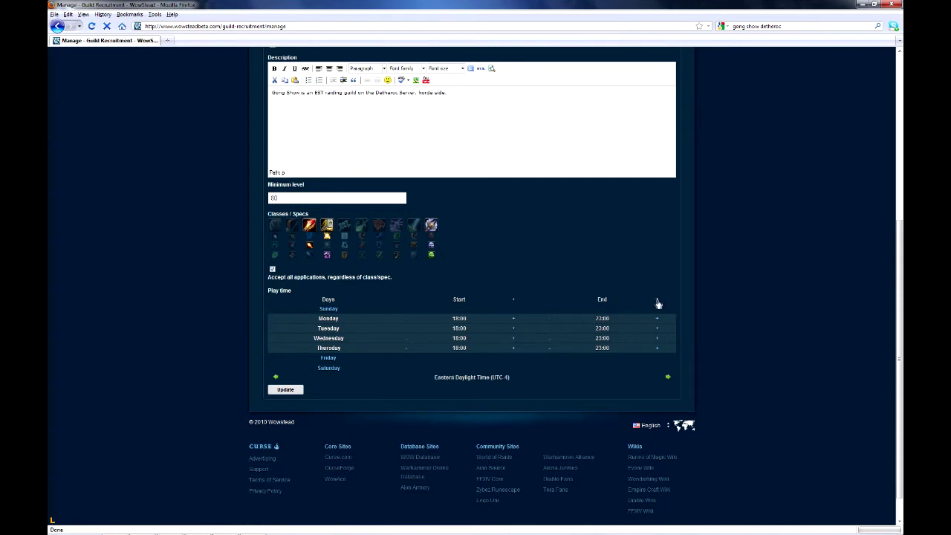
pyautogui.click(328, 359)
pyautogui.click(512, 358)
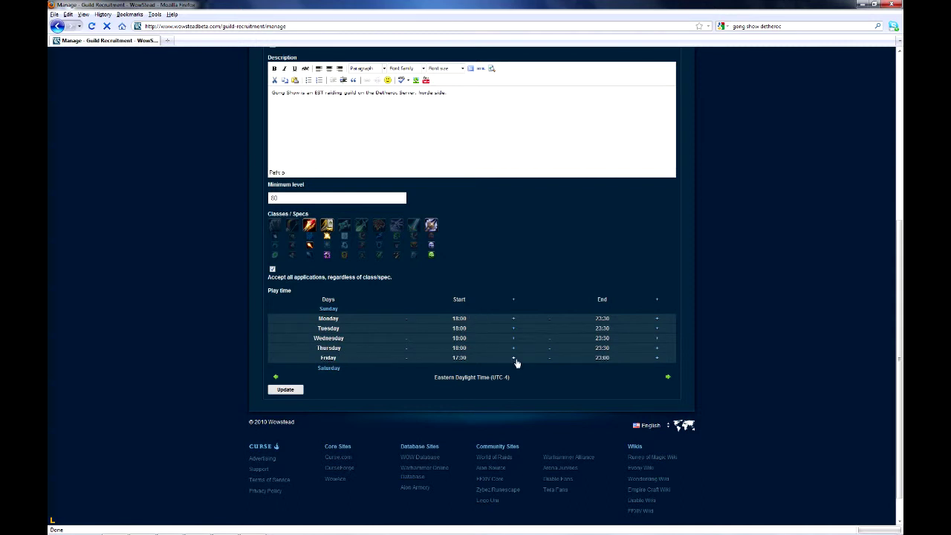
pyautogui.click(657, 360)
# Step: Click Update to save the Gang Show recruitment profile
pyautogui.click(286, 391)
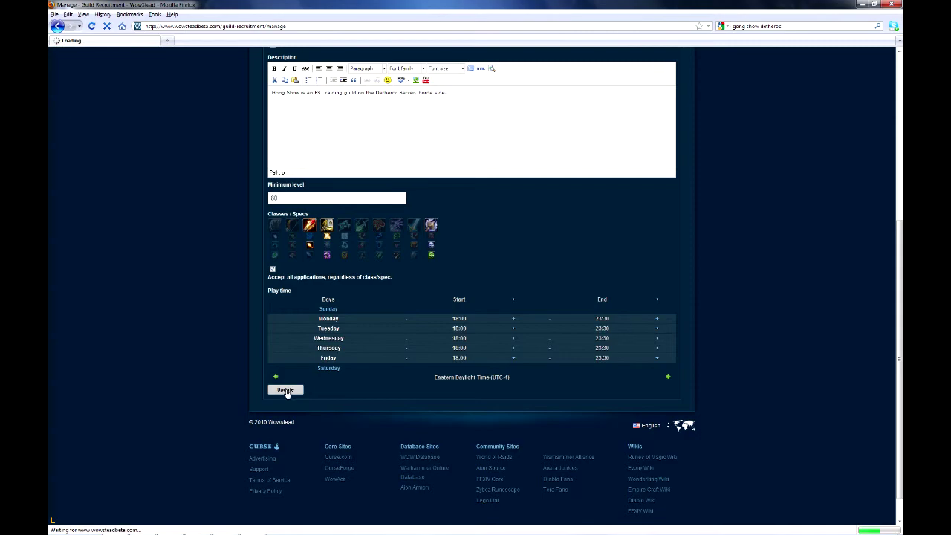